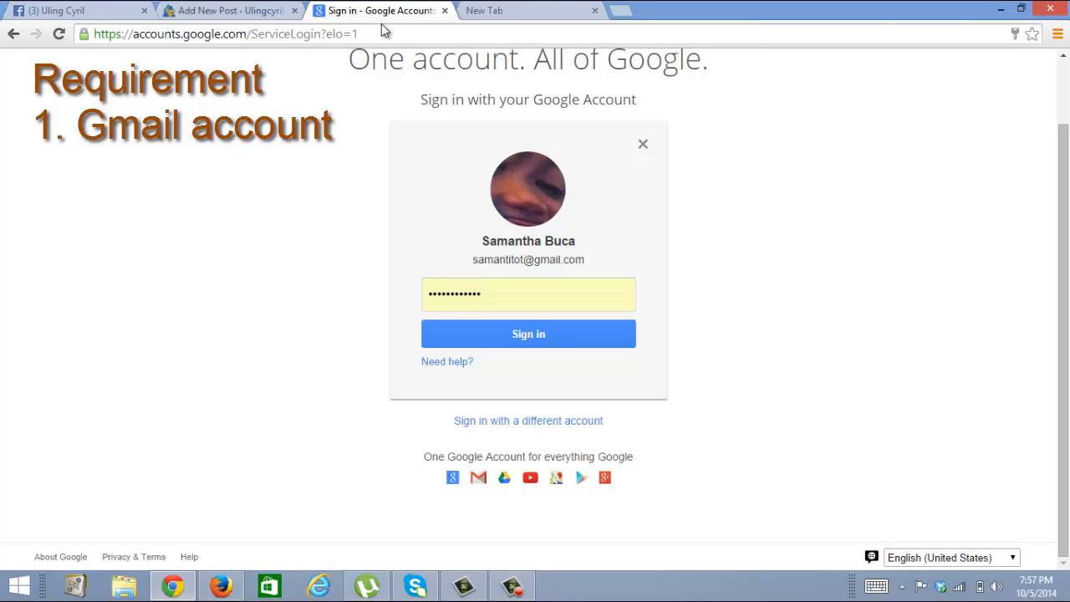
click(322, 33)
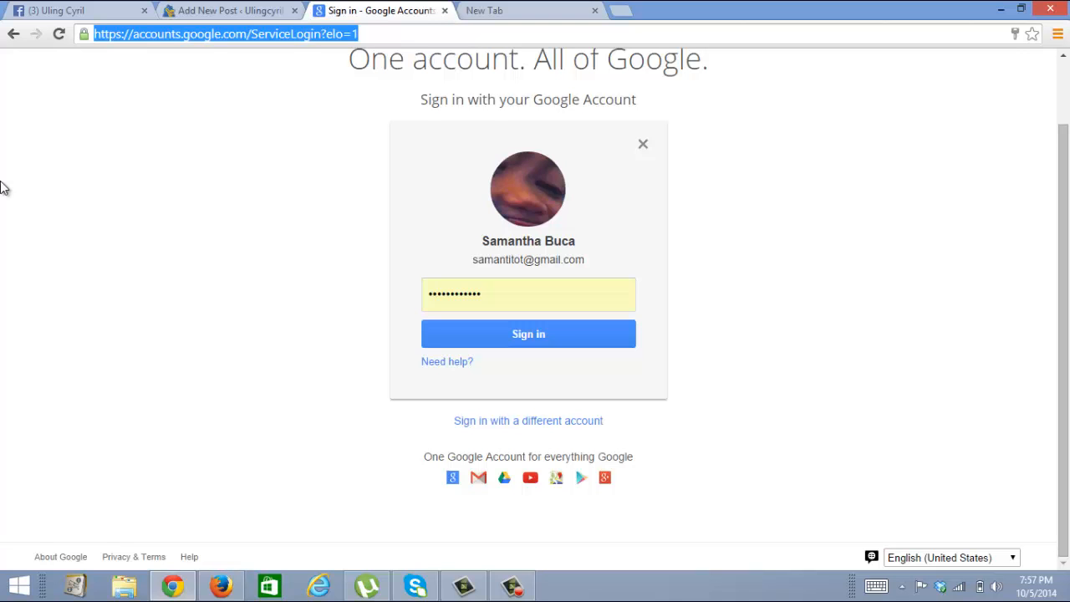
text(www. blo)
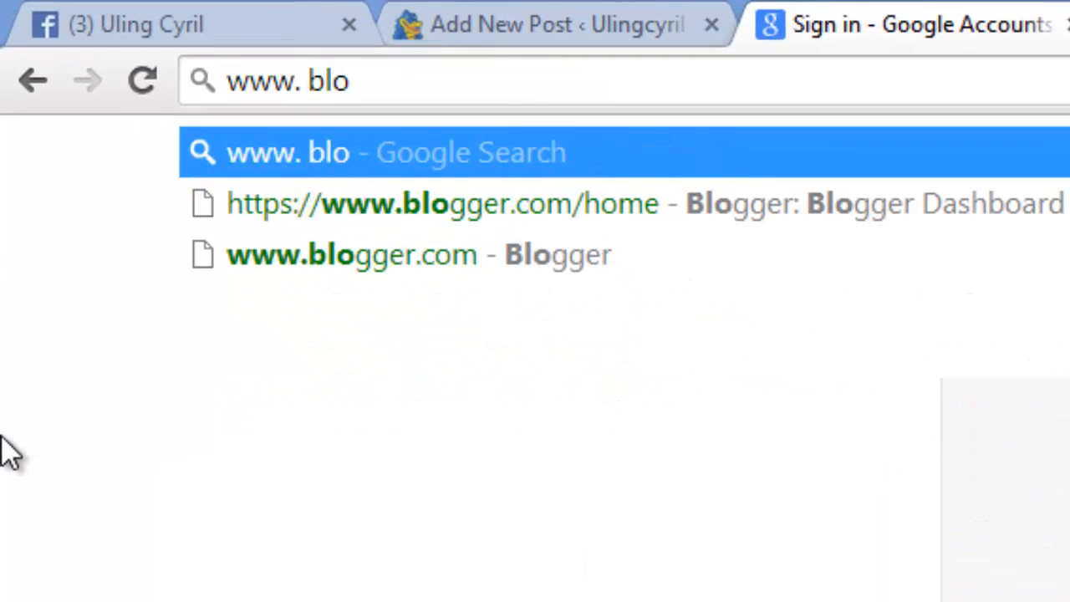
key(BackSpace)
key(BackSpace)
key(BackSpace)
key(BackSpace)
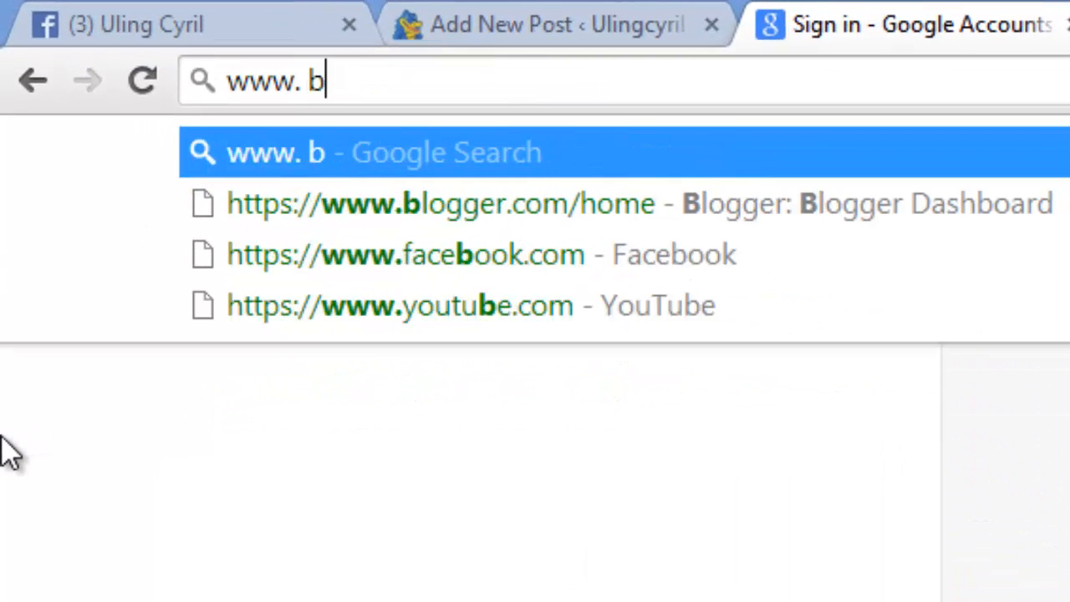
text(blogger.co)
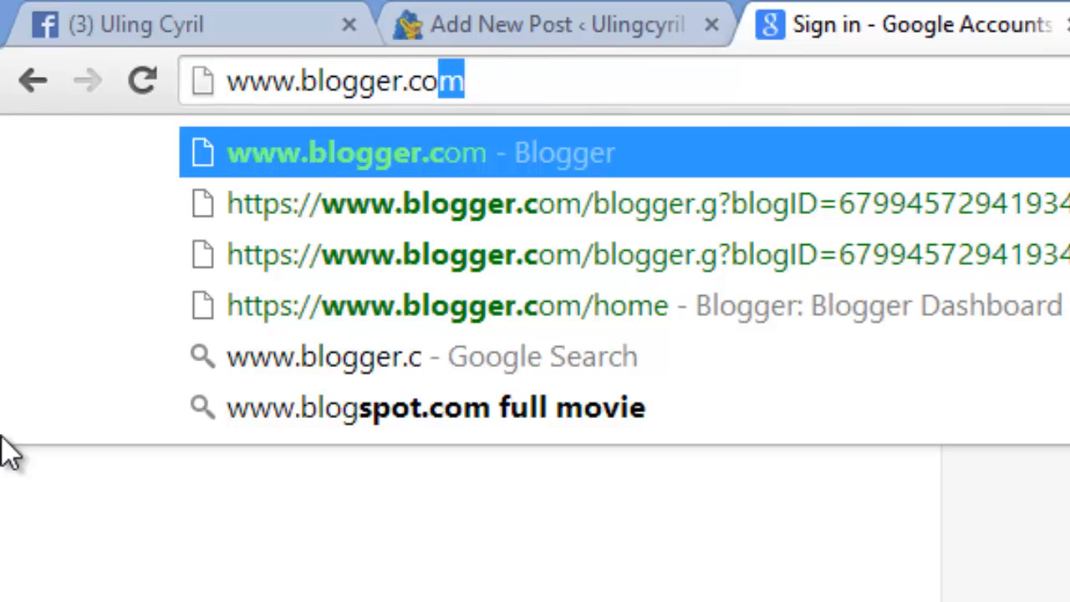
key(Return)
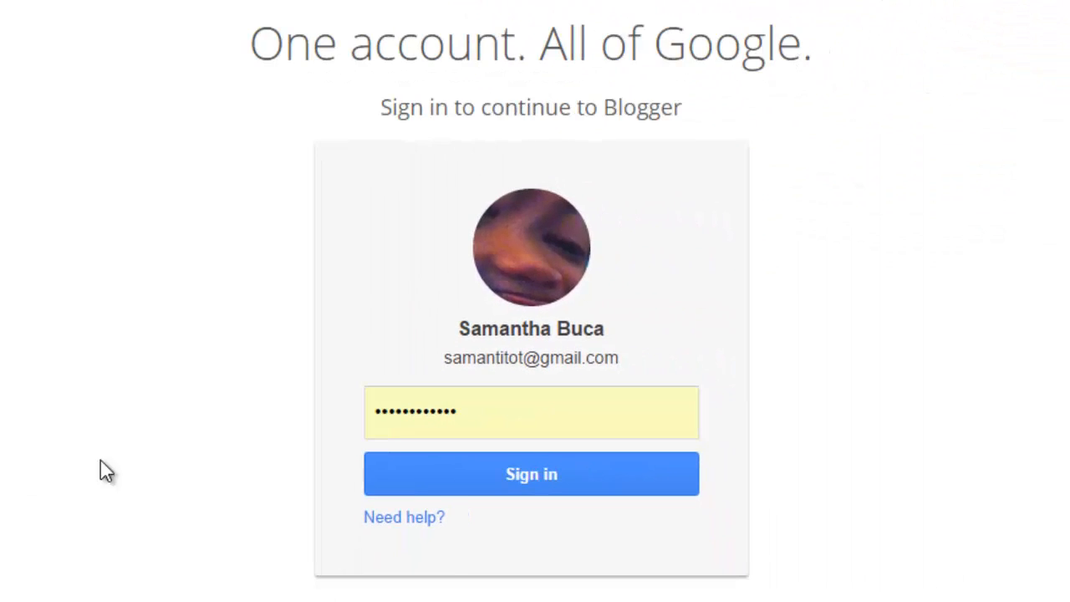
click(485, 420)
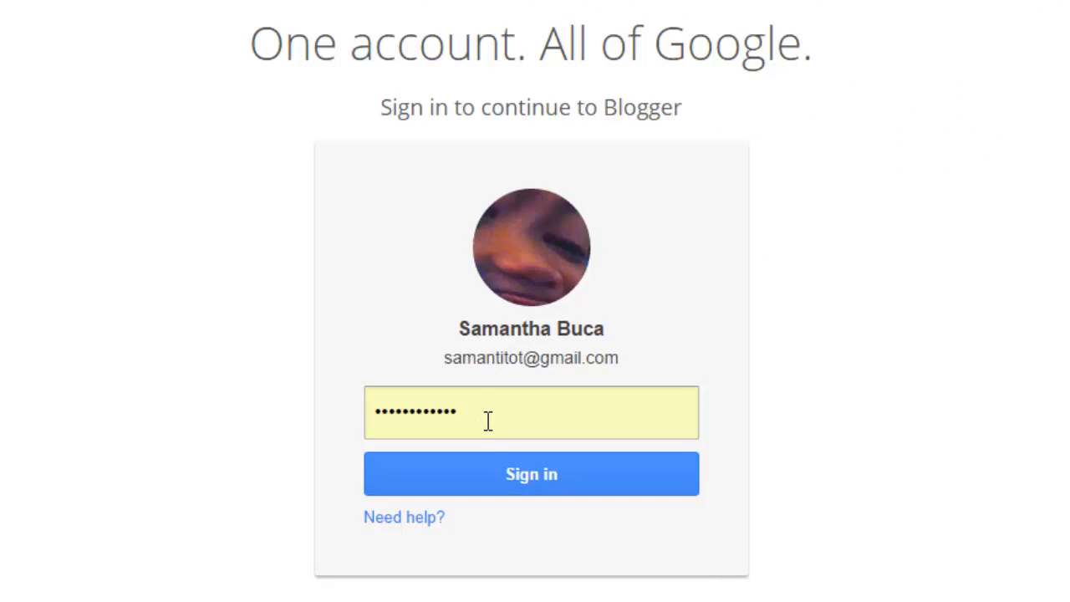
click(511, 473)
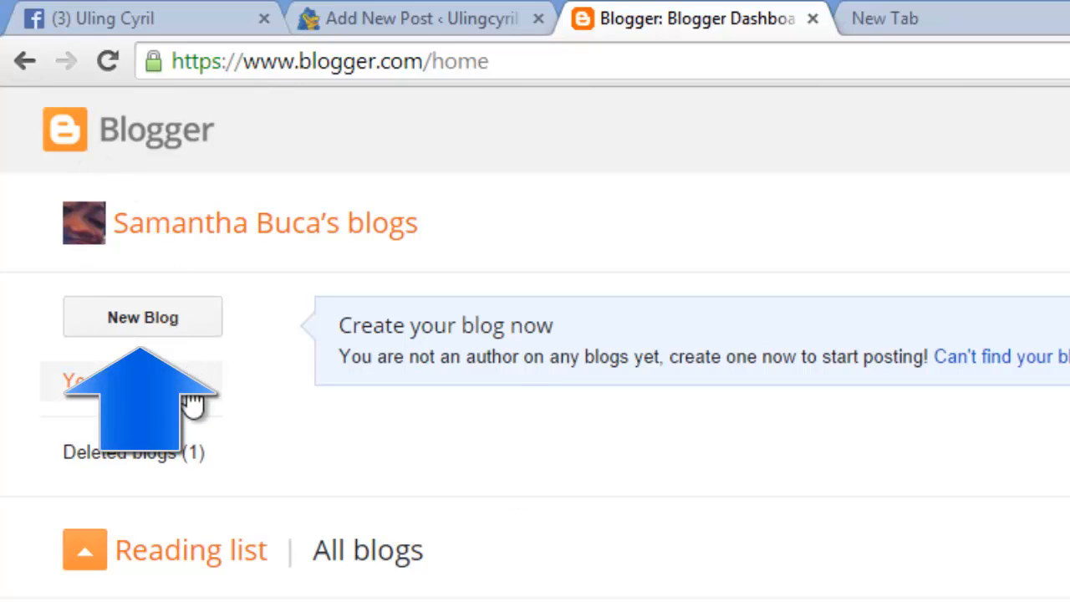
Step: Start a new blog and title it "how to create a blog using blogger.com"
click(156, 325)
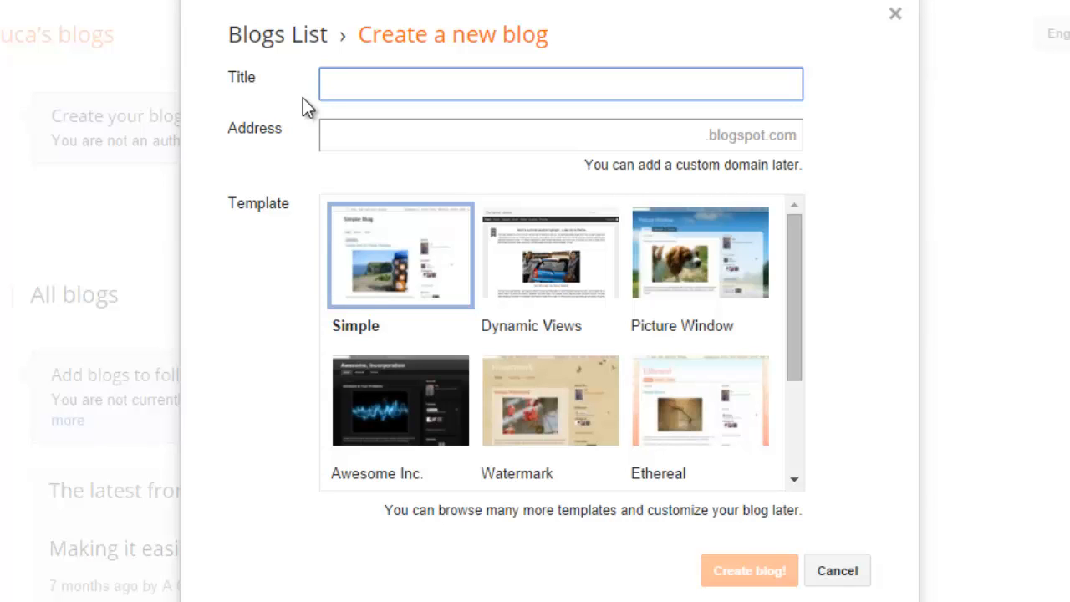
text(how to create a blo)
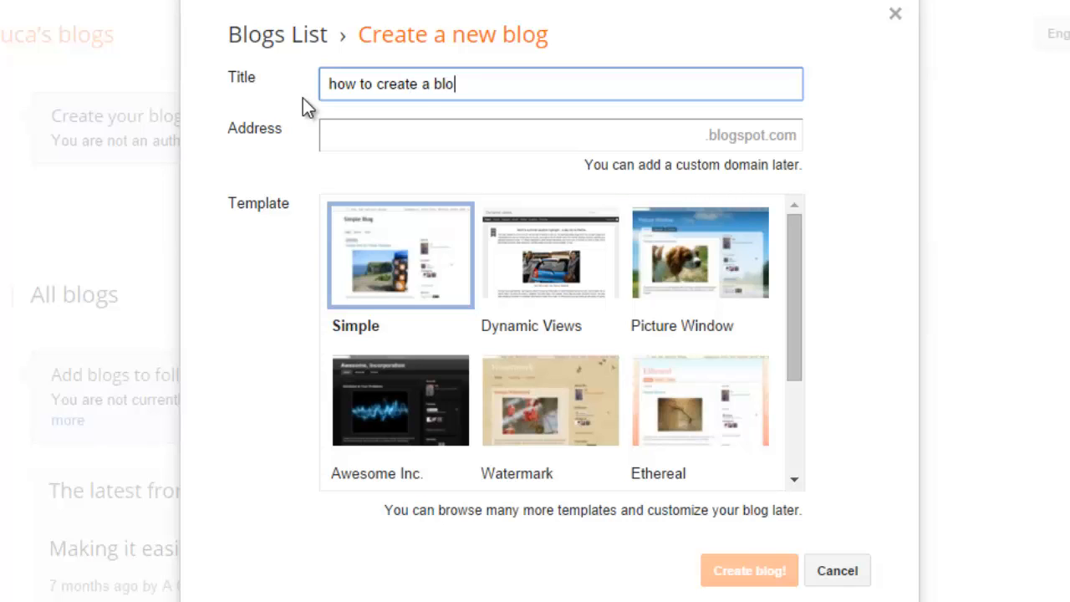
text(g using blo)
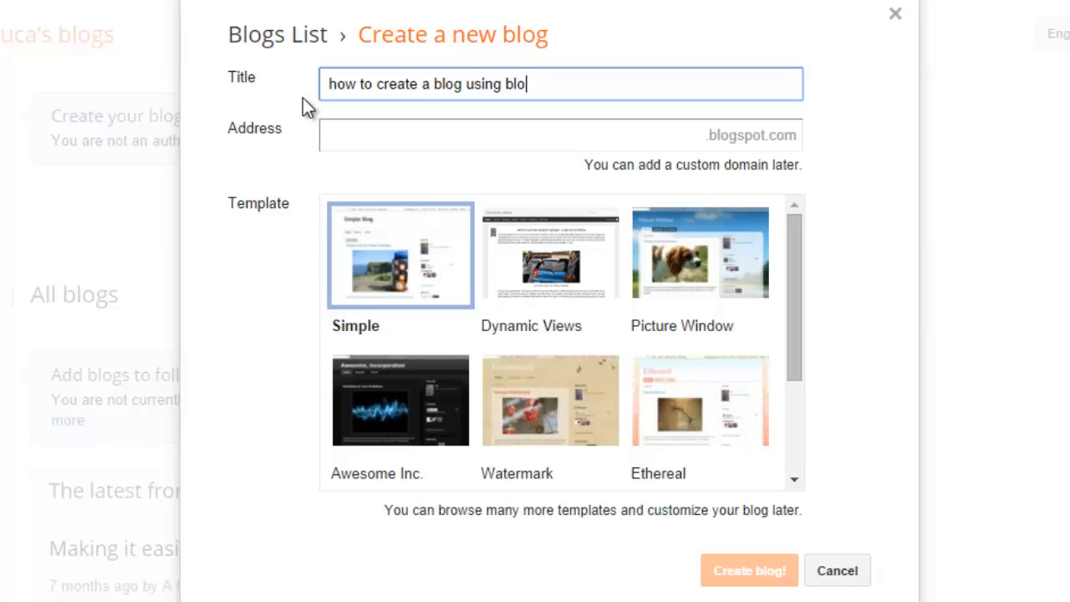
text(gger.com)
Step: Set the blog address to ulingtutorial.blogspot.com and create the blog with the Picture Window template
click(414, 144)
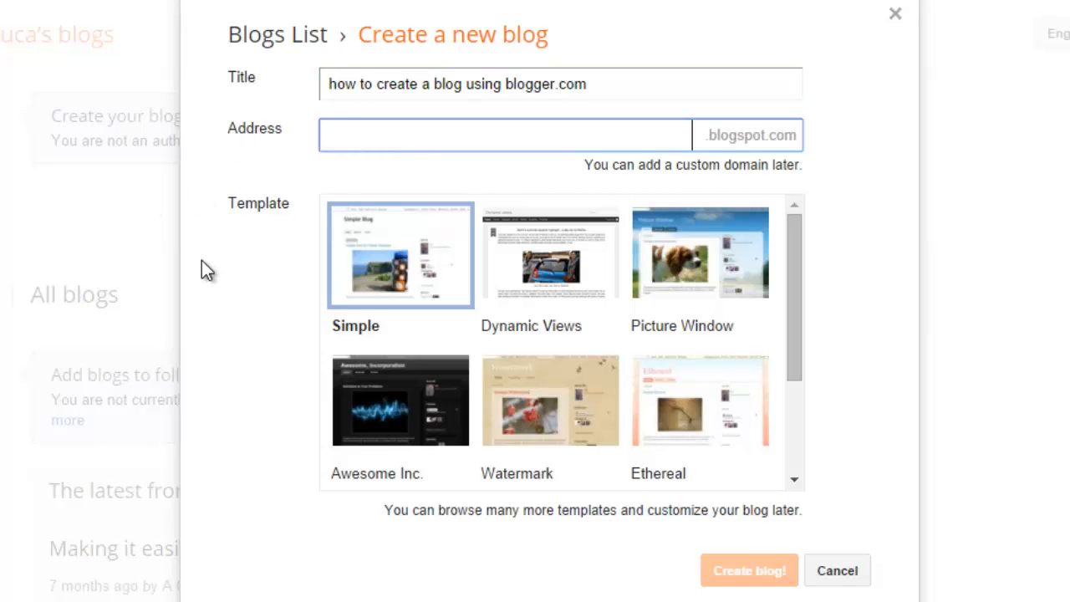
text(uling)
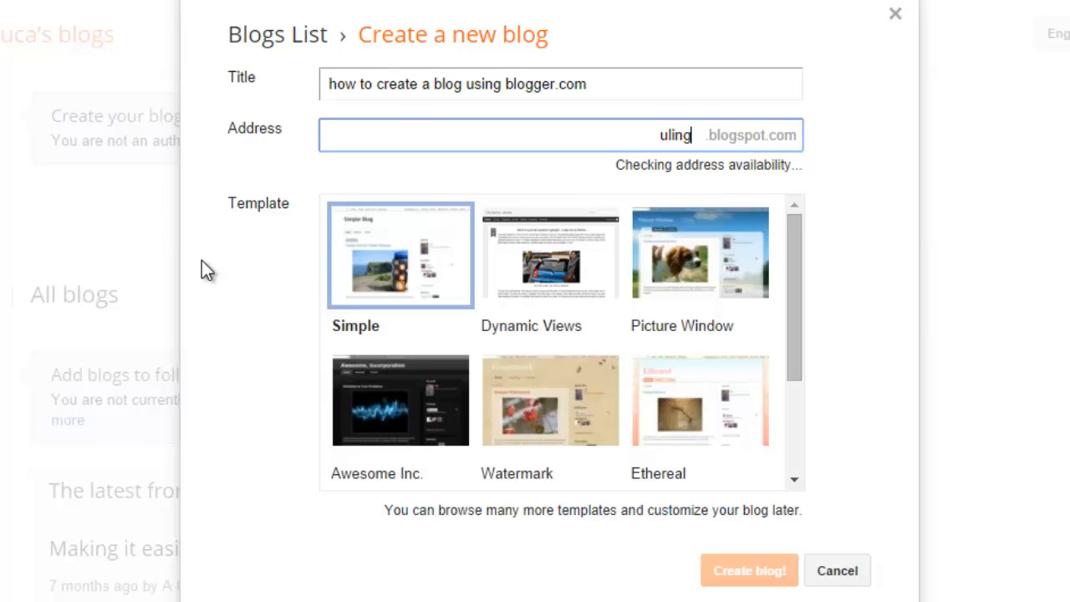
text(tutorial)
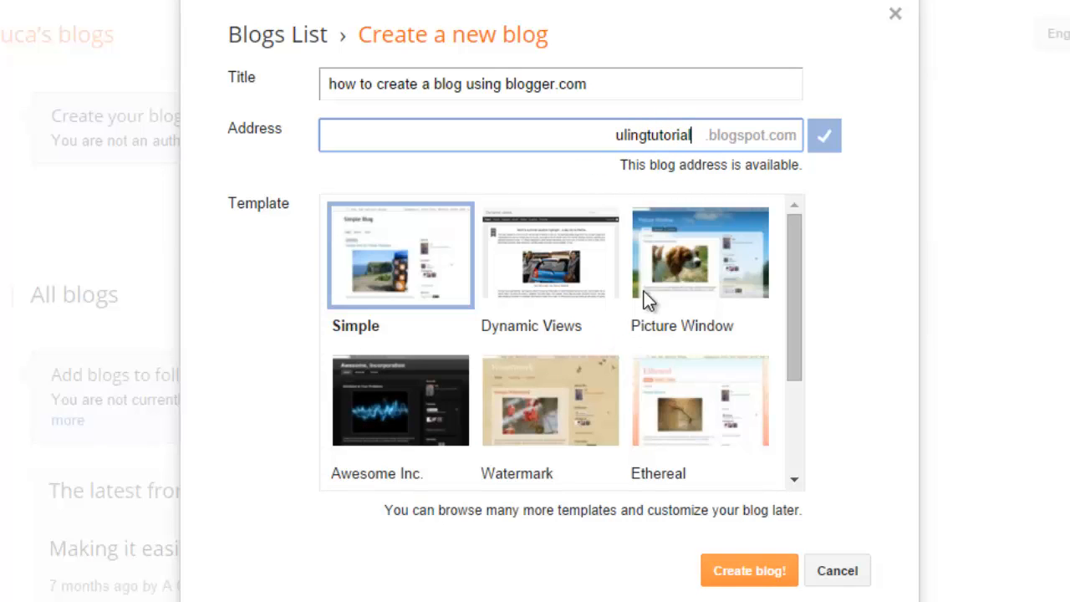
click(688, 266)
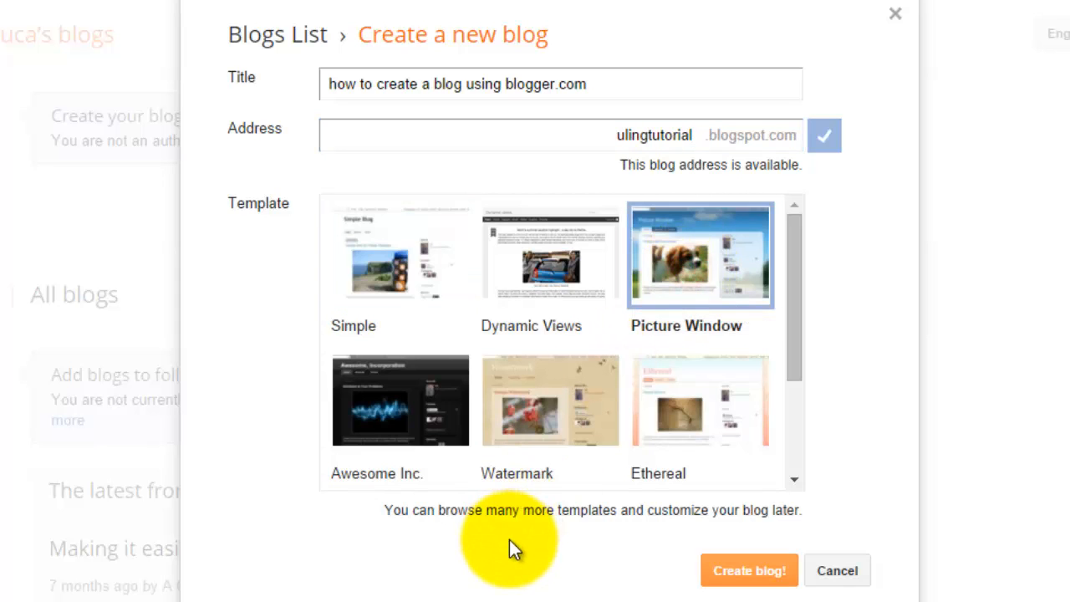
click(754, 577)
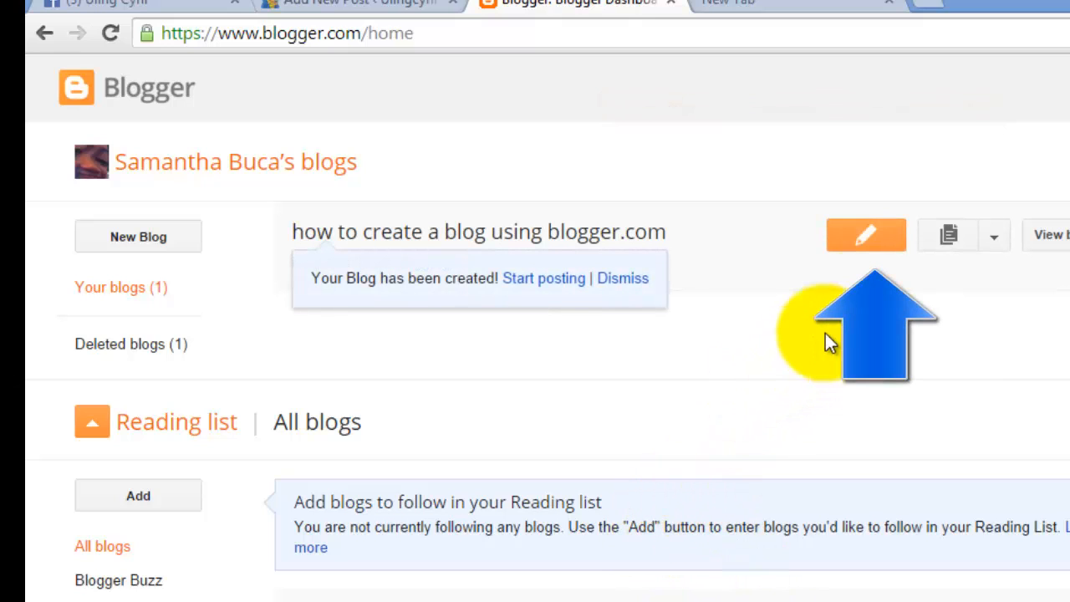
Step: Start a new post on the blog and title it "First post"
click(867, 235)
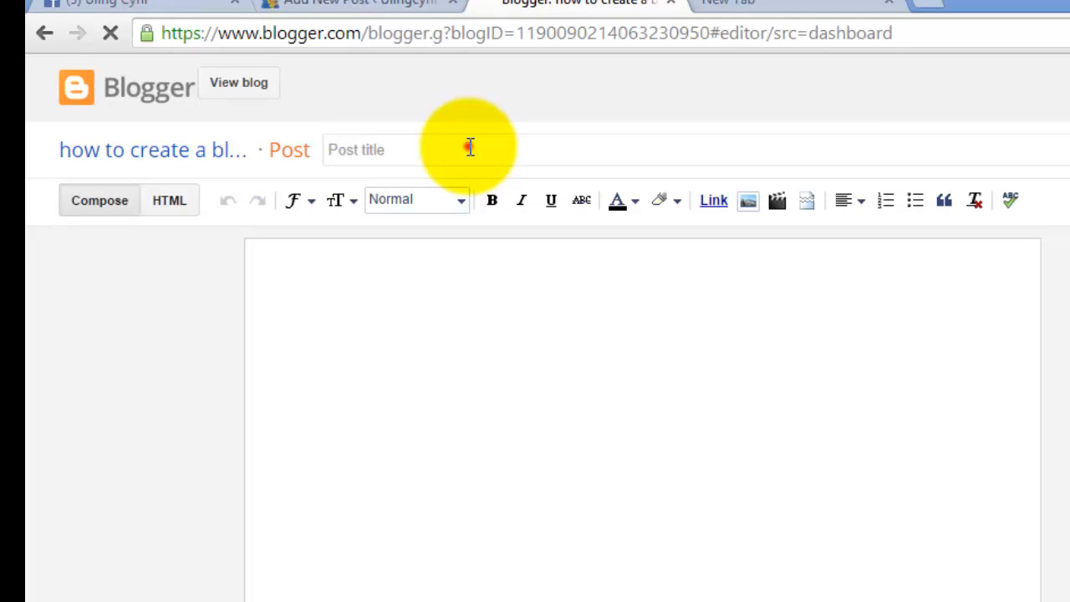
click(468, 149)
text(Fir)
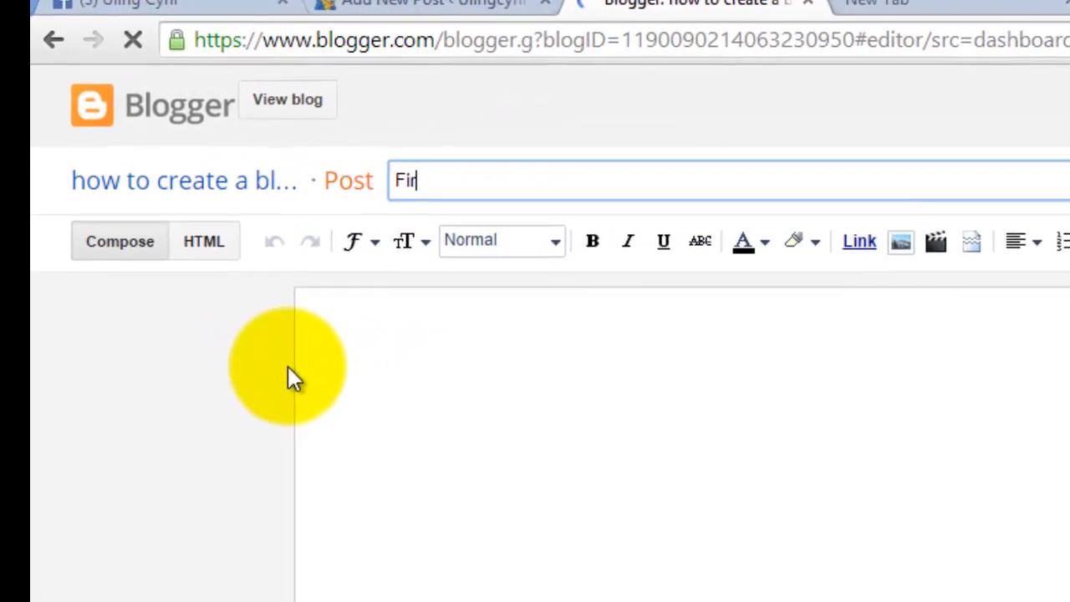
text(st )
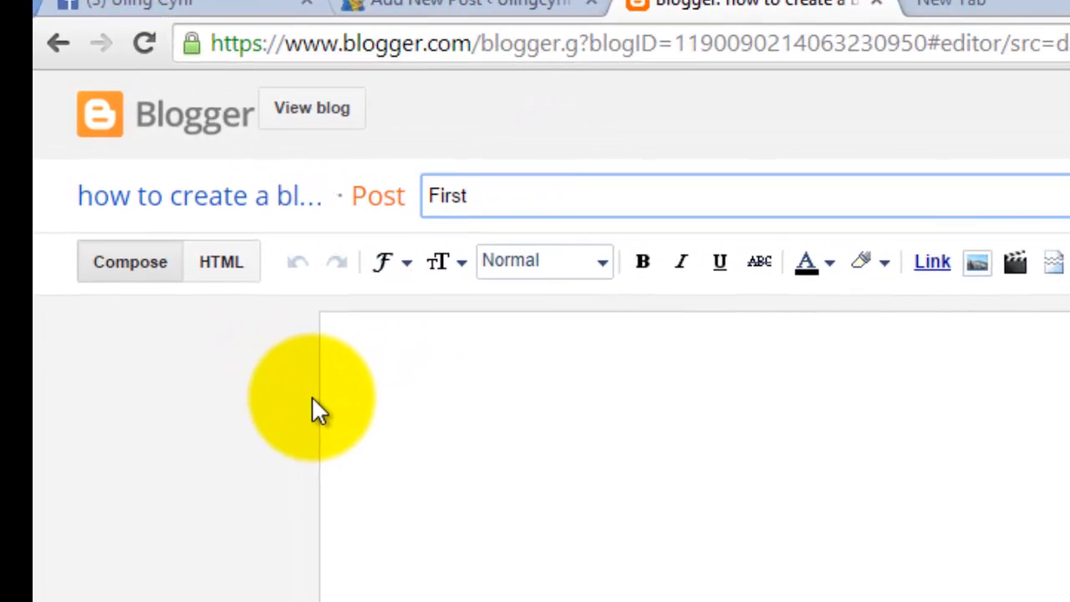
text(post)
Step: Write the post body "This is for tutorial basis from" followed by the author's website address, and publish the post
click(435, 337)
text(Thi)
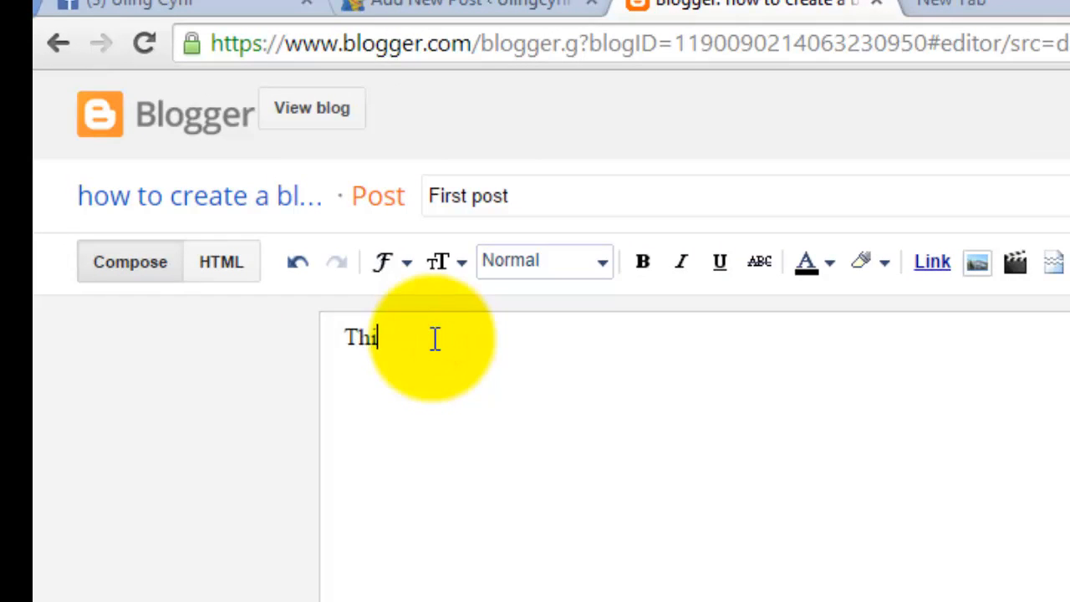
text(s is for tutorial basis)
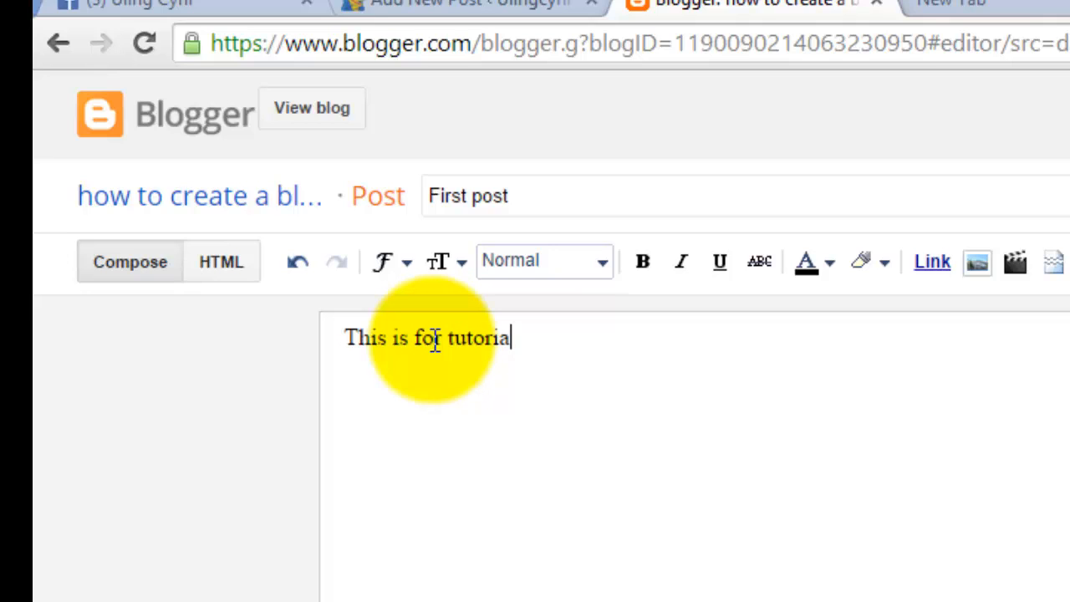
text( from uling c)
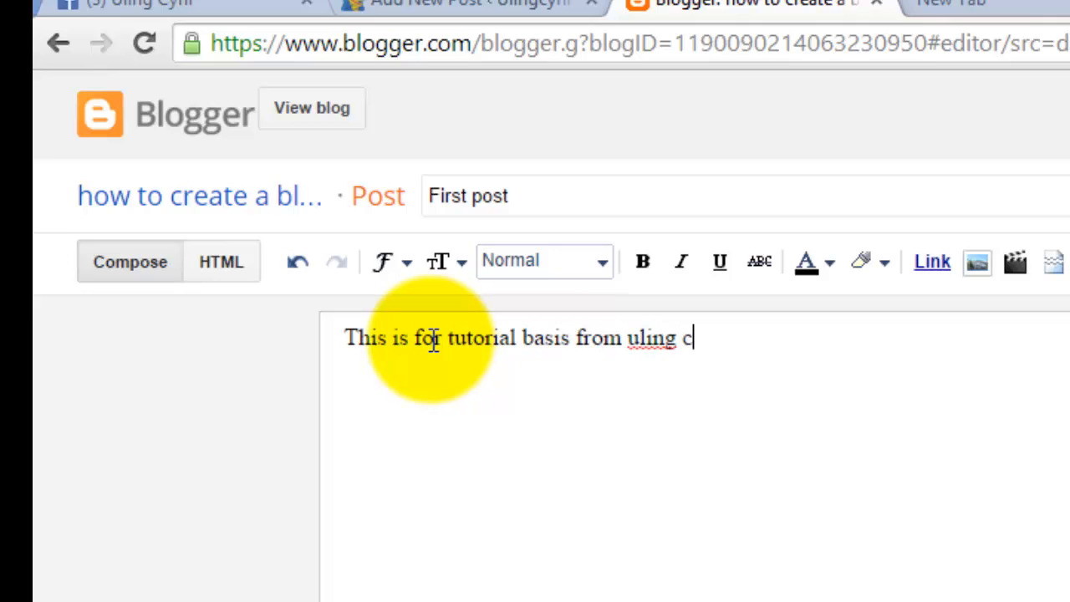
key(BackSpace)
key(BackSpace)
text(cyril)
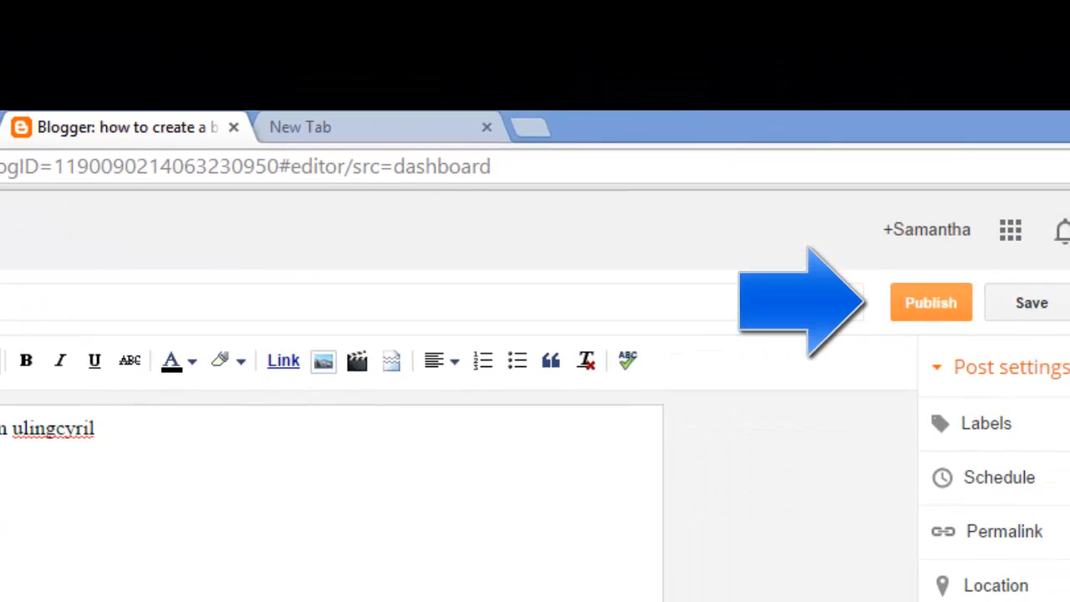
text( ..com)
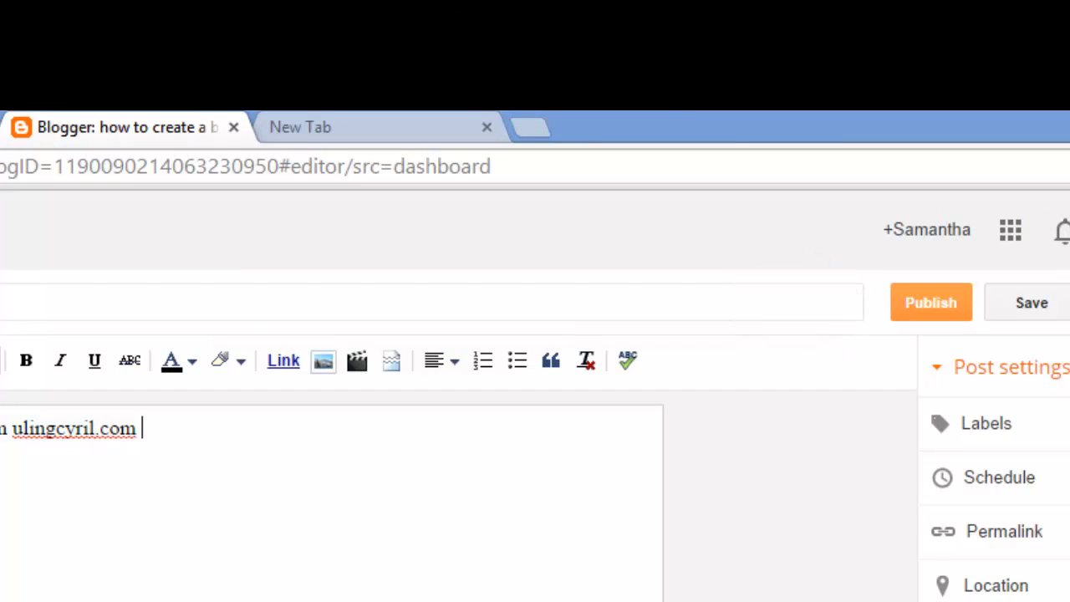
click(955, 301)
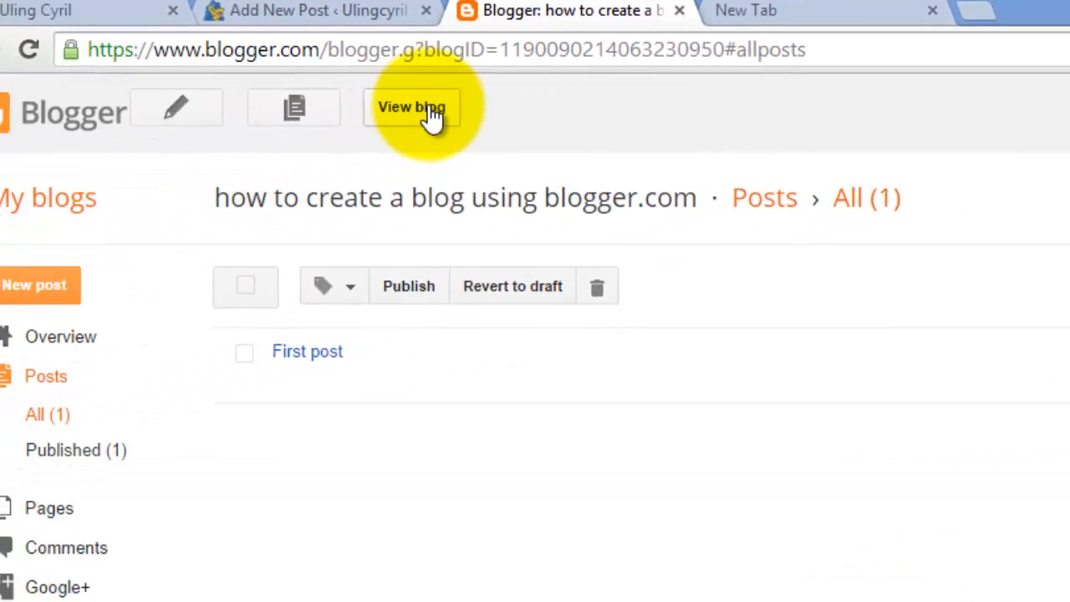
Step: View the published blog, and open the blog's Layout page in the Blogger dashboard
click(481, 93)
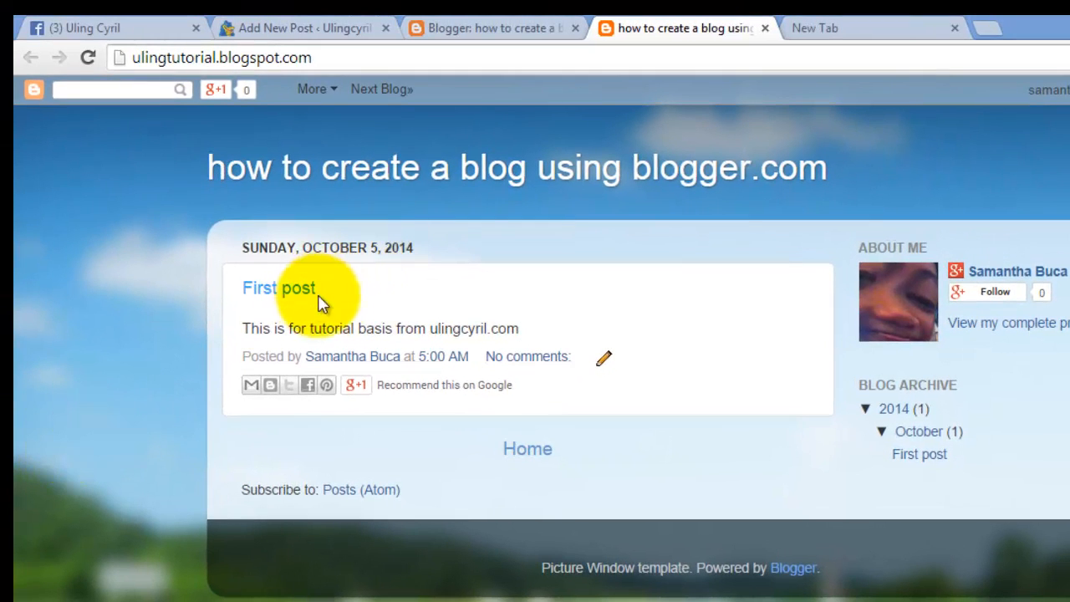
click(491, 29)
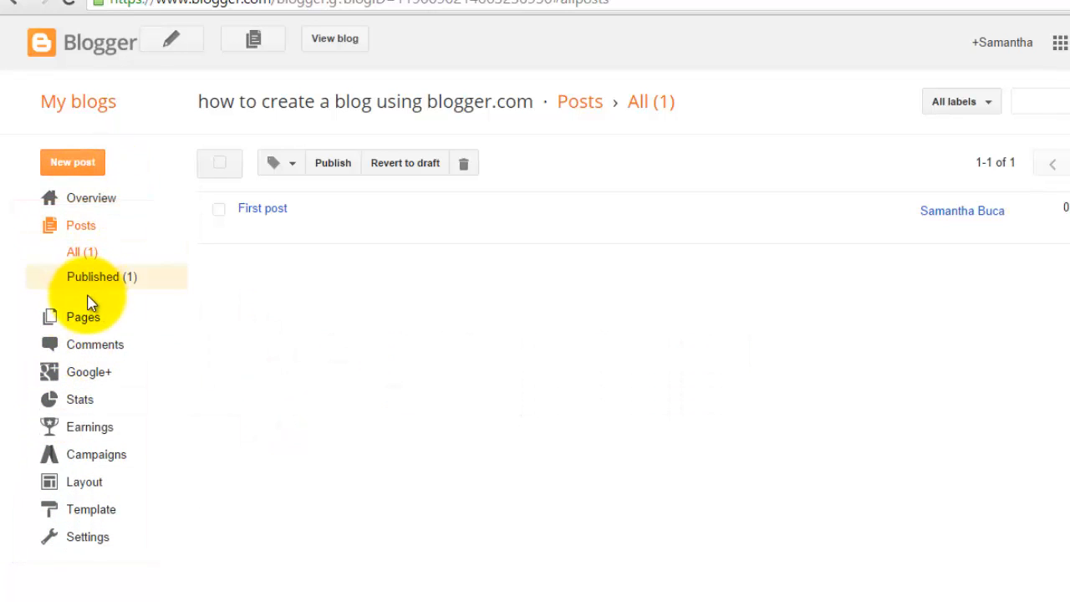
click(79, 486)
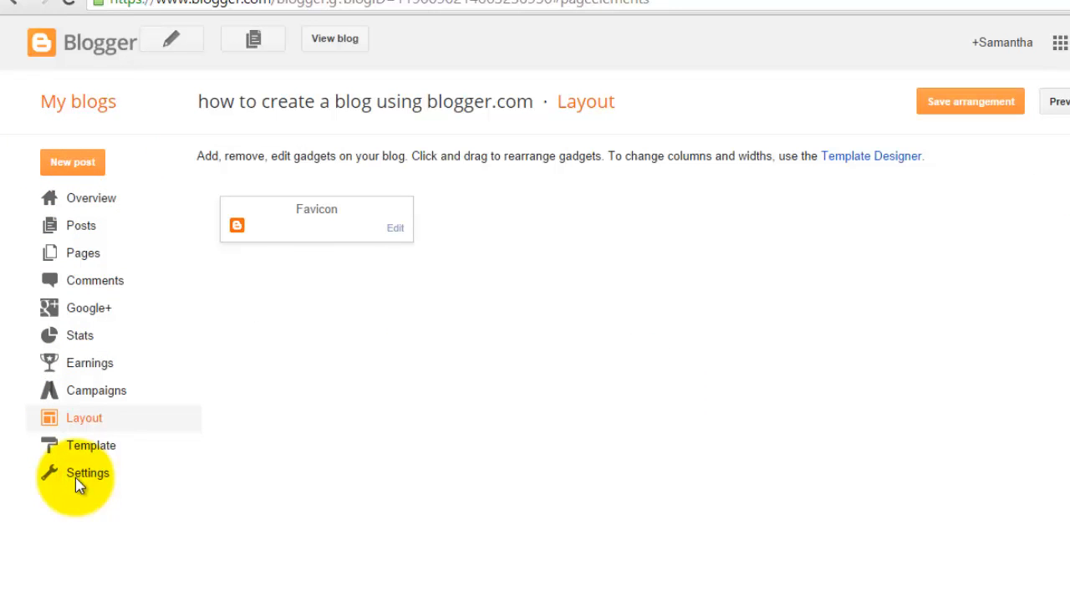